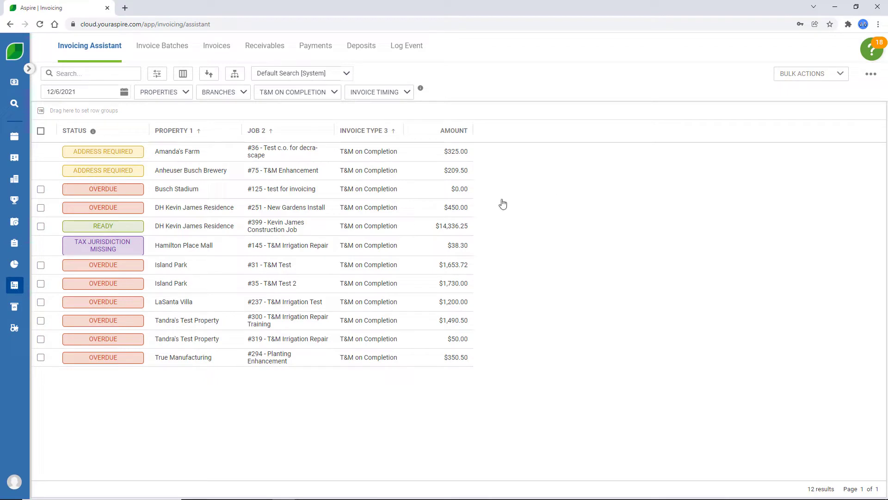
Generate an invoice for the True Manufacturing Planting Enhancement job with the invoice date Dec 06, 2021
left_click(41, 357)
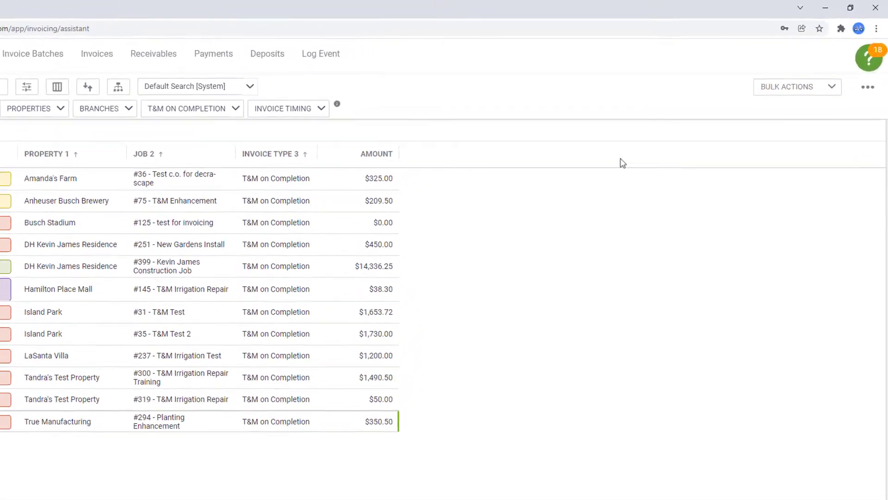
left_click(830, 87)
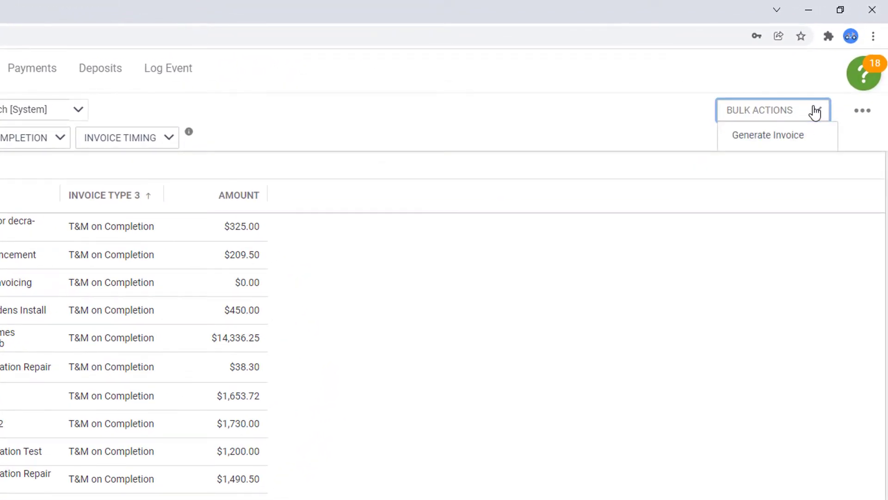
left_click(817, 137)
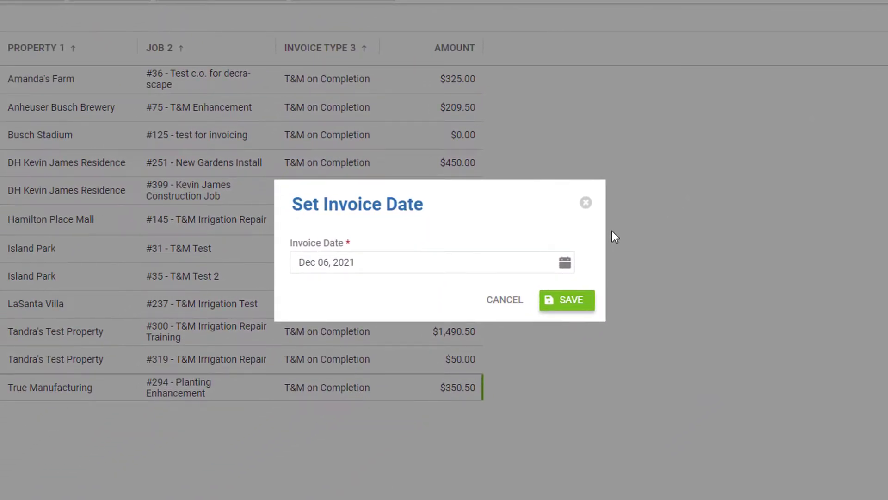
left_click(582, 300)
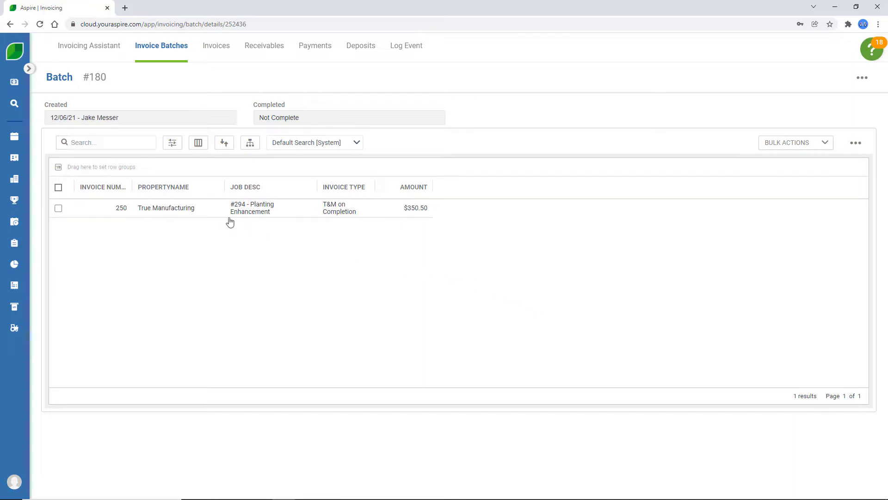
Open the True Manufacturing invoice from the batch and examine the editable quantities and unit prices of its Labor and Dyed Mulch lines
left_click(193, 209)
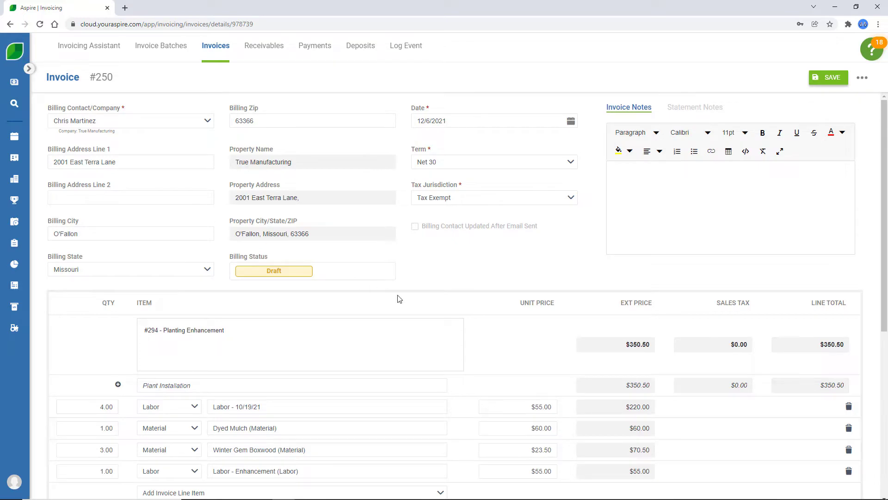
scroll(398, 299, "down", 3)
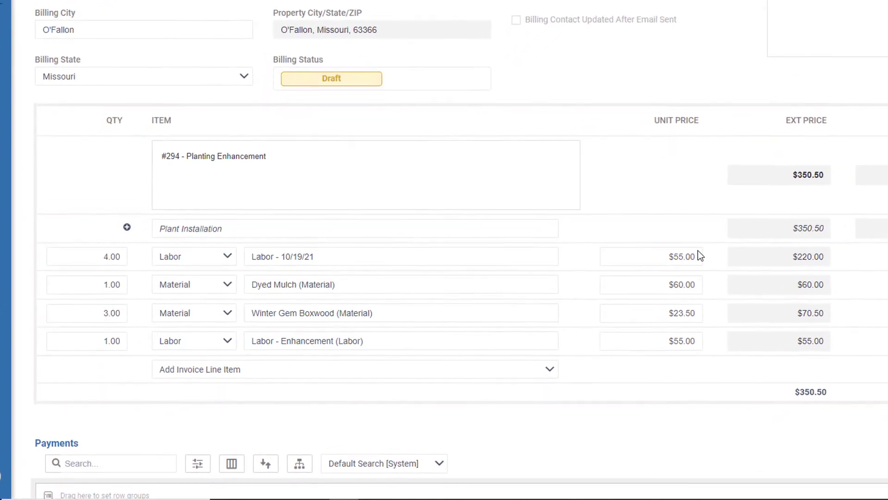
left_click(119, 255)
left_click(699, 257)
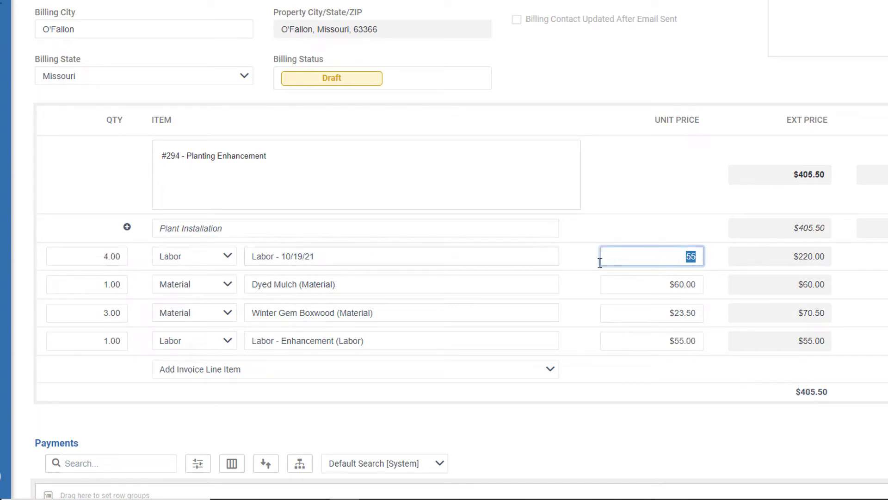
left_click(116, 284)
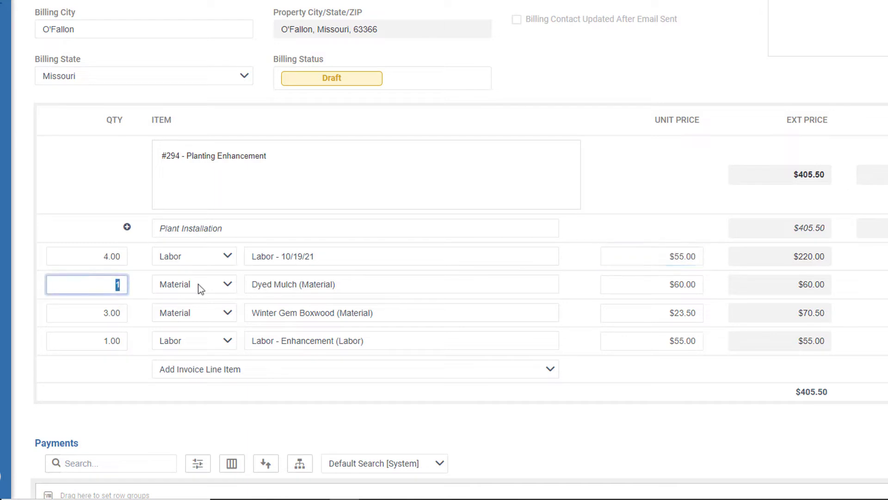
left_click(699, 286)
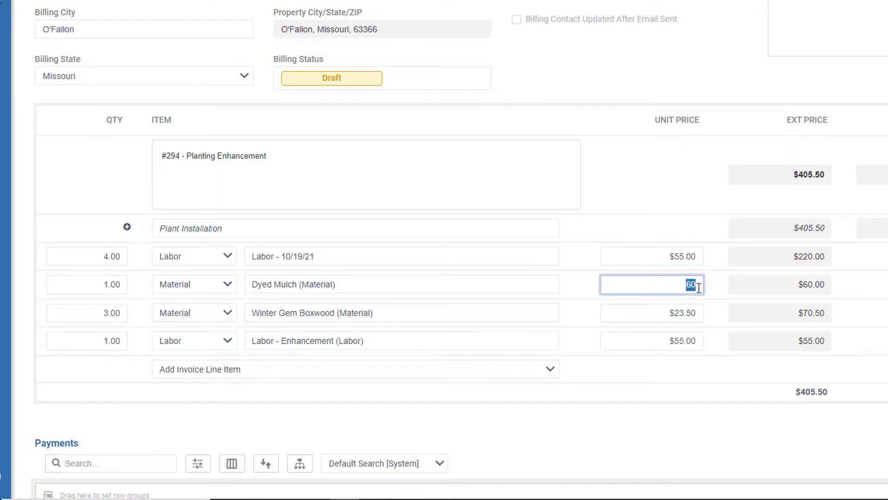
left_click(708, 238)
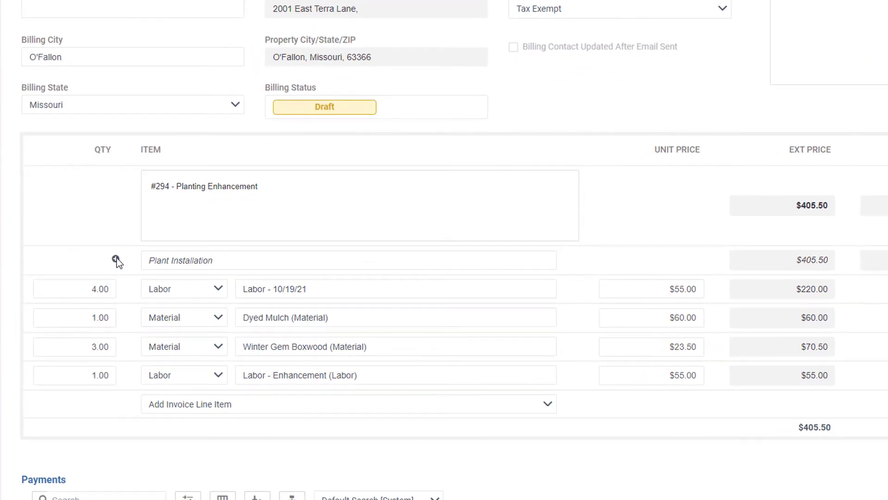
Add a Material line described as Fertilizer to the invoice's Plant Installation service
left_click(116, 260)
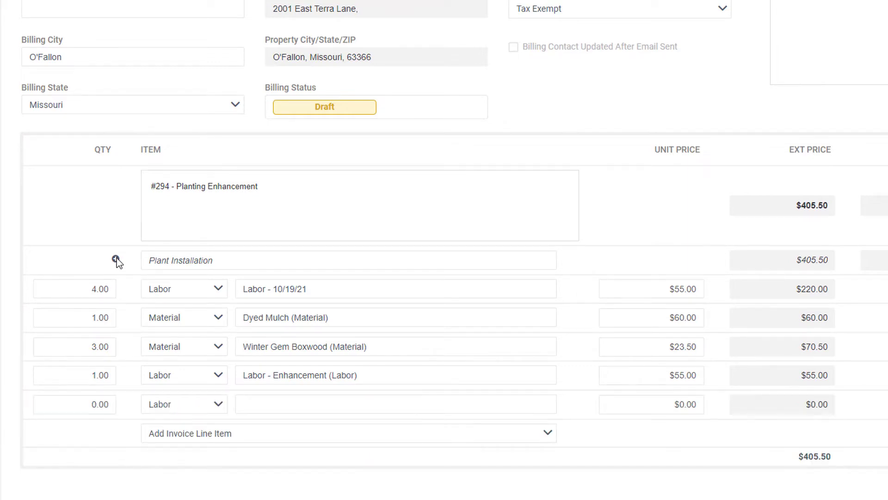
left_click(217, 406)
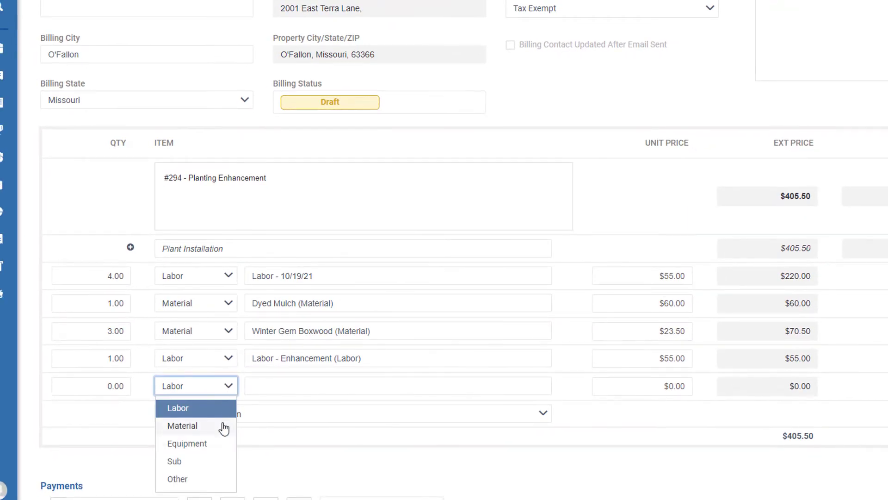
left_click(224, 425)
left_click(260, 388)
type("Fert")
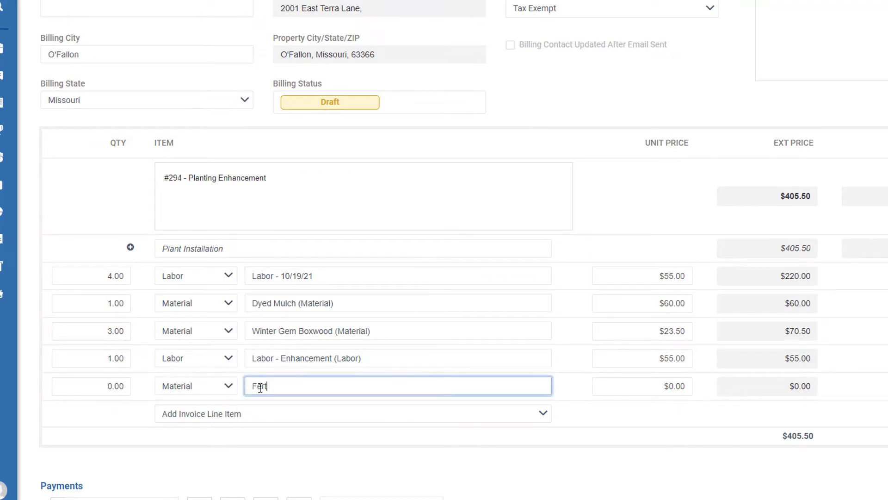
type("ilizer")
Set the Fertilizer line's quantity to 4 and its unit price to $25, and save the invoice
left_click(125, 387)
double_click(127, 387)
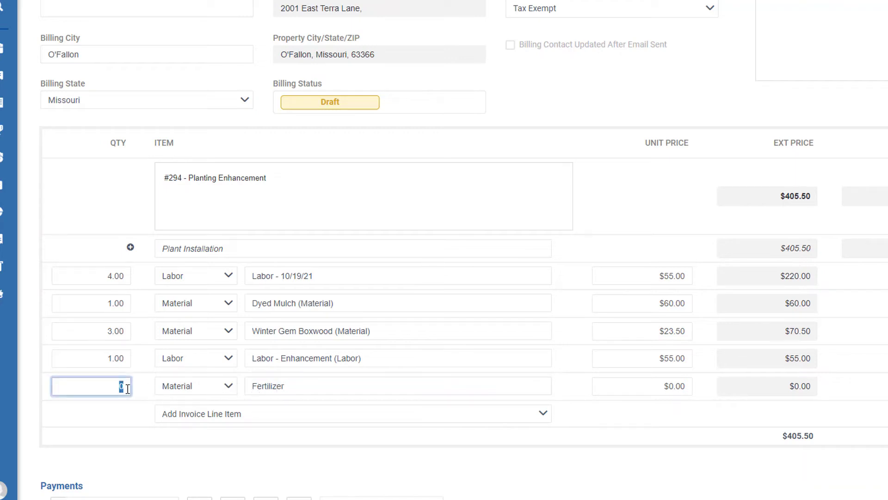
type("4")
double_click(682, 387)
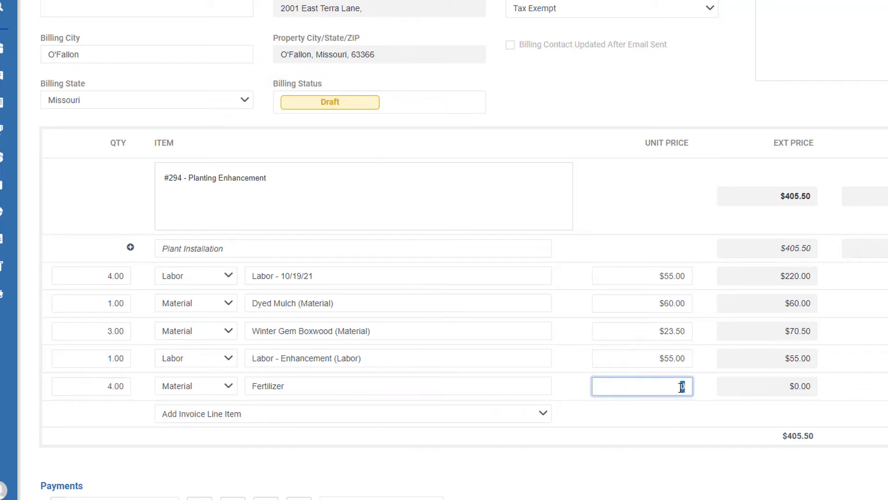
type("25")
left_click(704, 394)
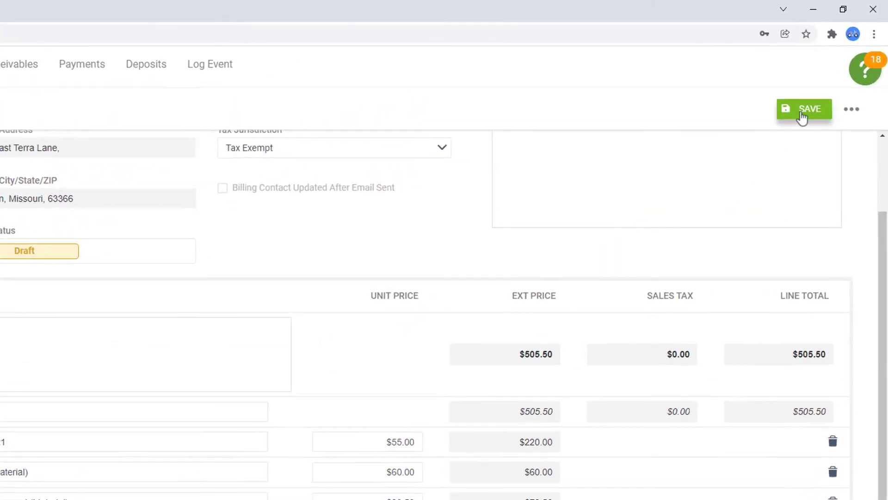
left_click(802, 117)
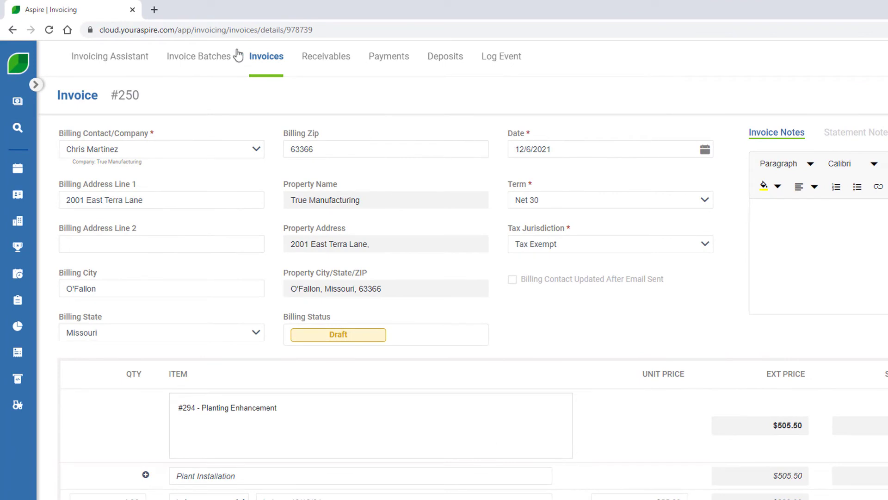
left_click(13, 29)
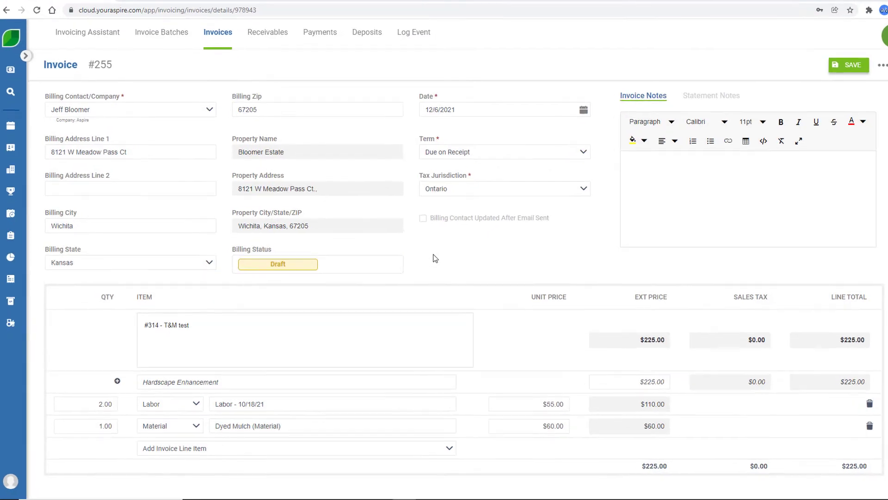
Set the quantity of the Labor - 10/18/21 line on the T&M test invoice to 4
left_click(89, 368)
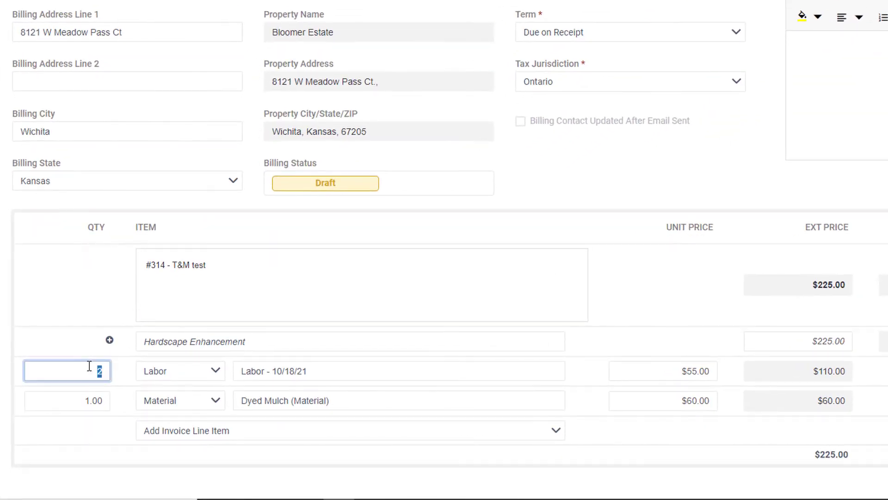
type("4")
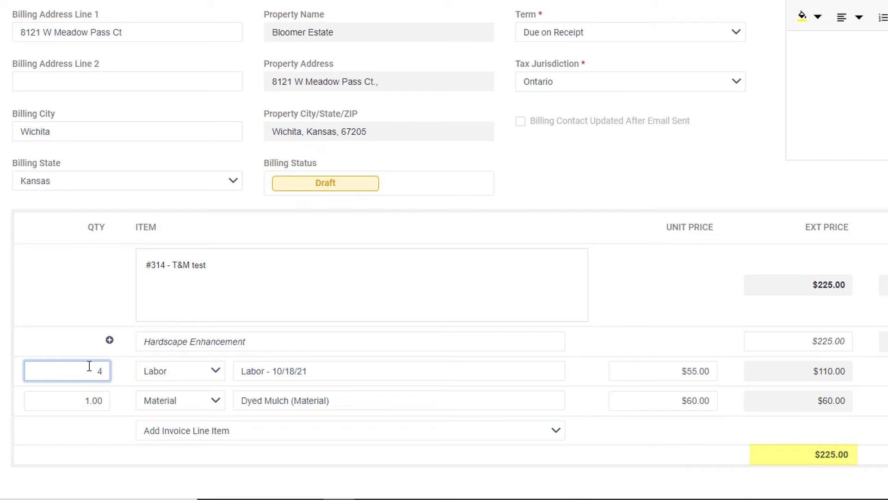
left_click(581, 387)
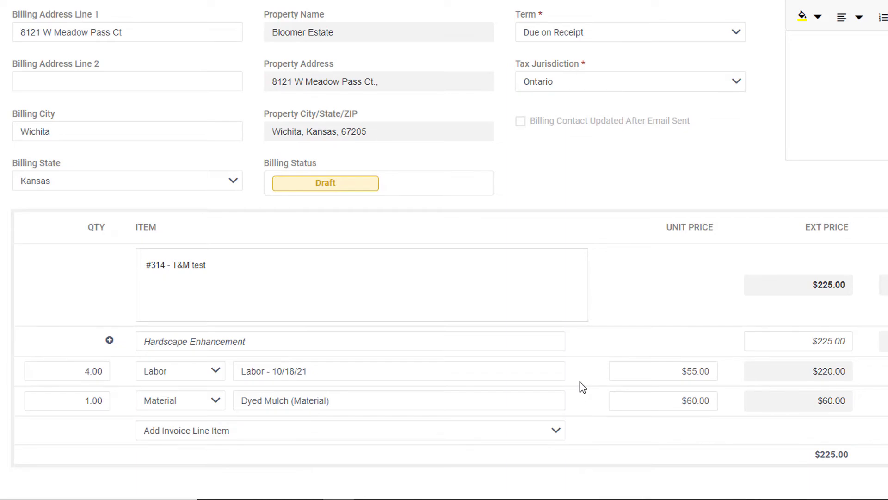
Set the extended price of the Hardscape Enhancement service to $280 and save the invoice
double_click(826, 340)
type("280")
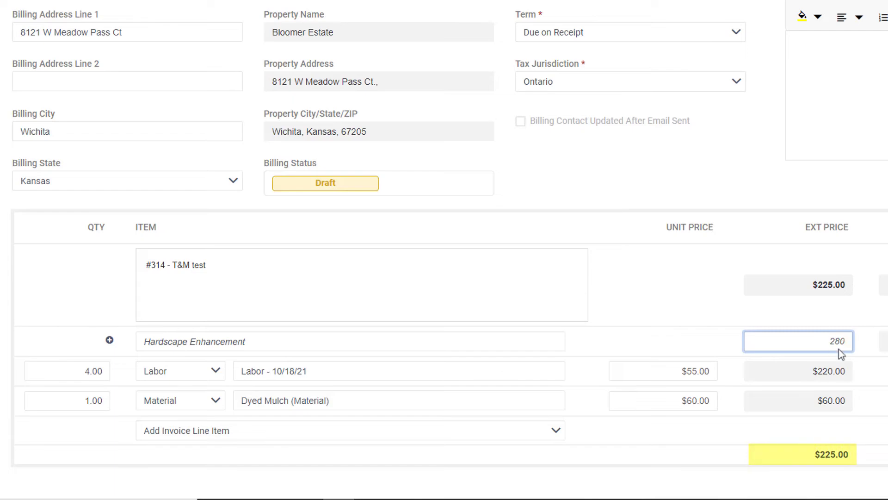
left_click(868, 373)
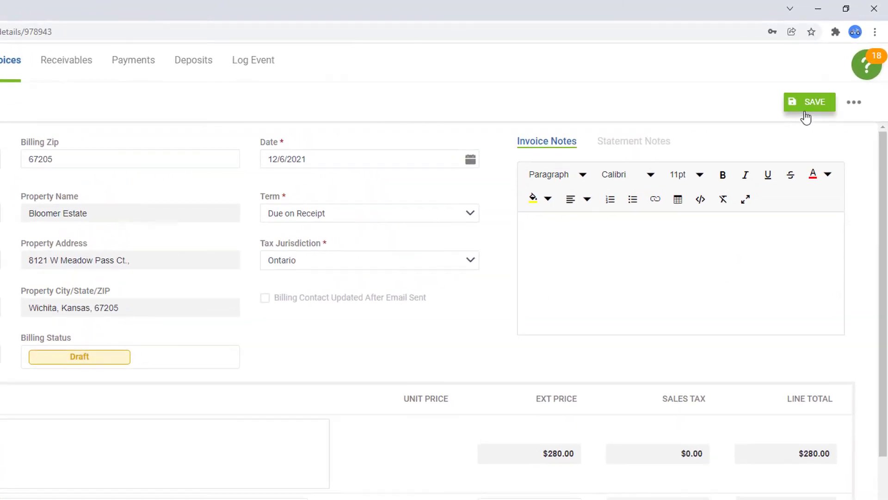
left_click(805, 107)
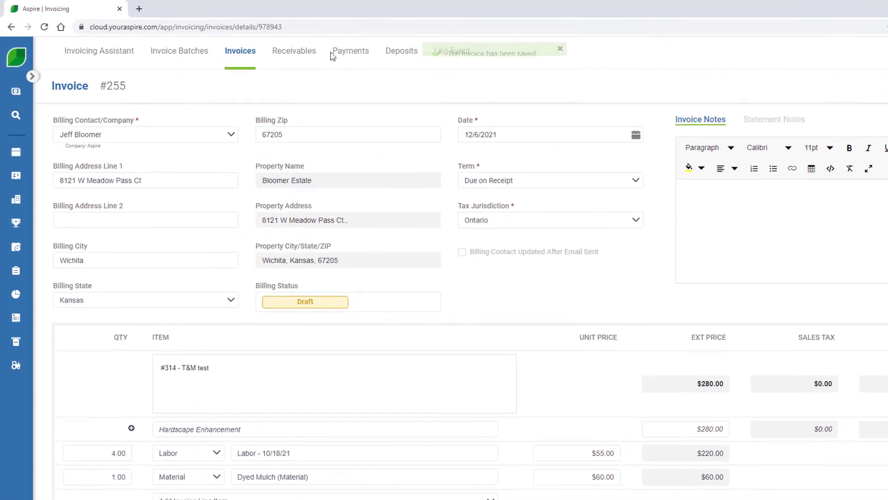
Return to the batch containing the T&M test invoice and complete the batch
left_click(11, 27)
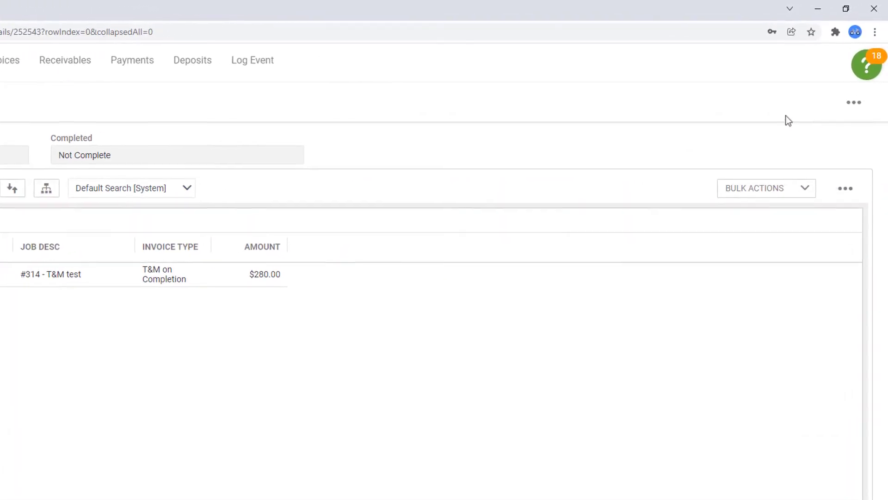
left_click(851, 109)
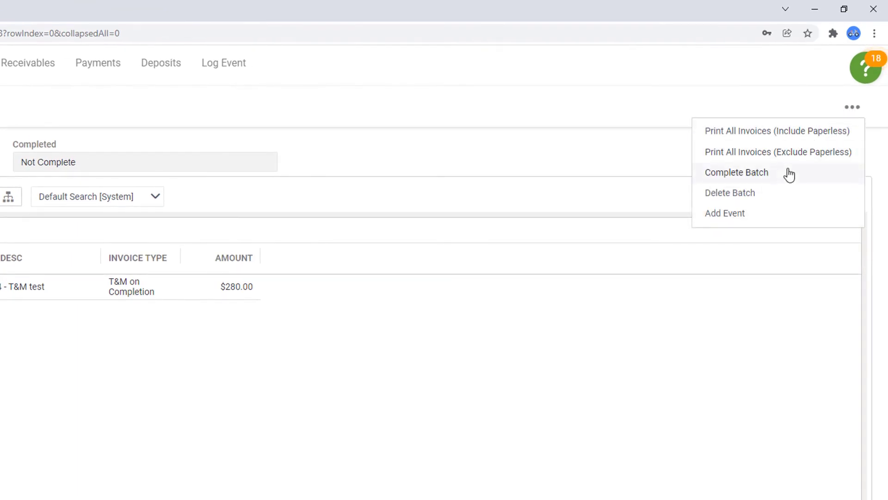